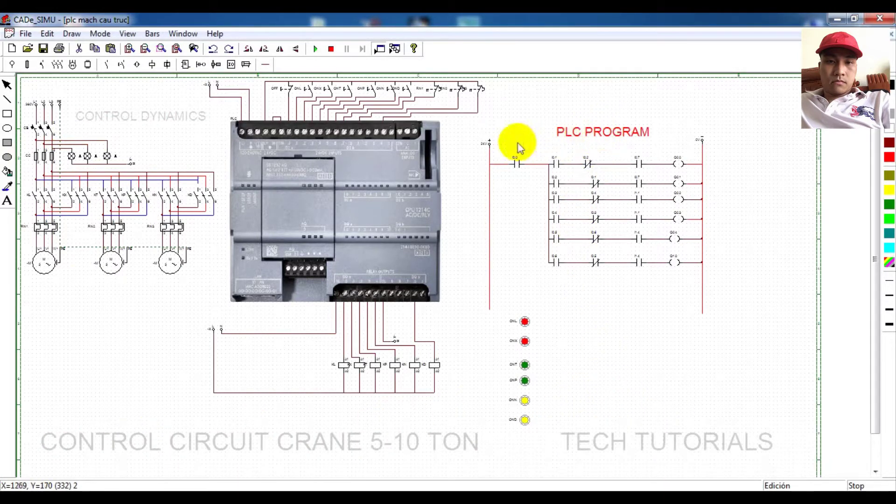
Step: Start the crane circuit simulation and close the main breaker CB in the power circuit
left_click(314, 50)
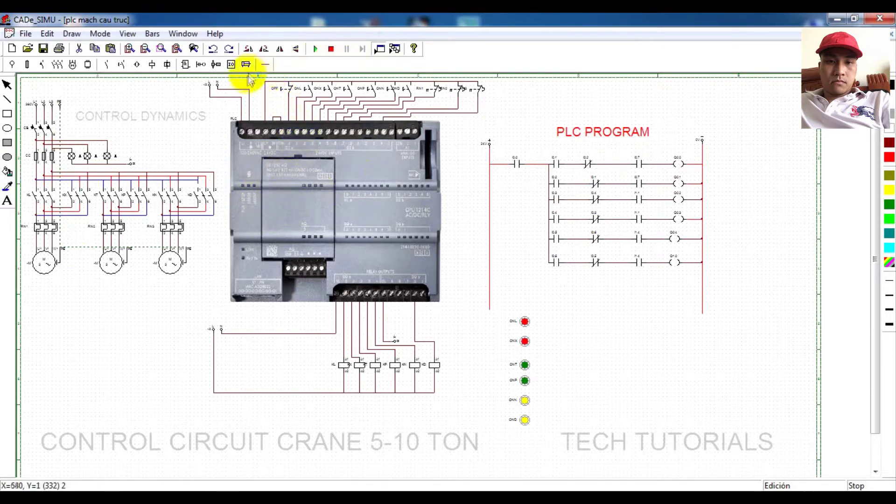
left_click(317, 49)
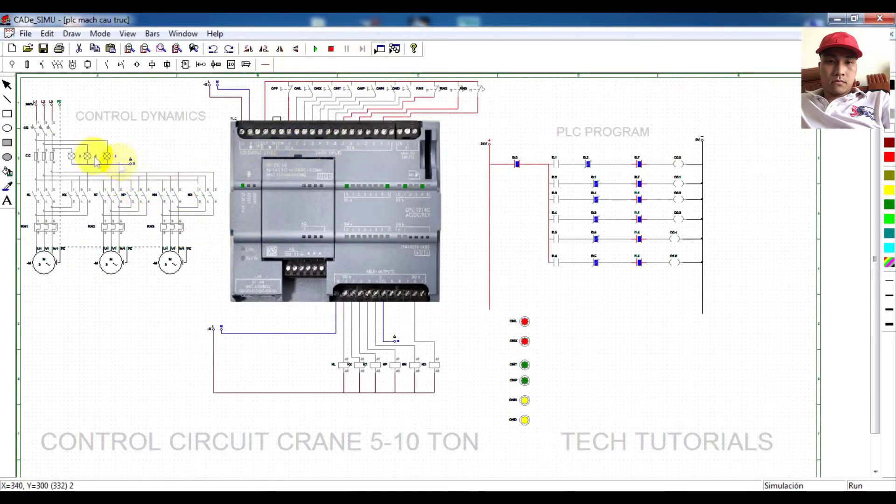
left_click(39, 133)
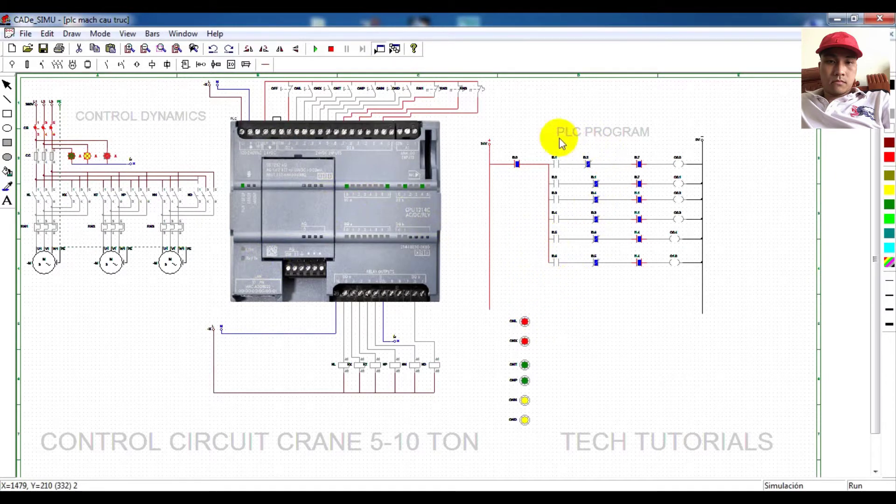
Step: Operate the ONL, ONX, ONT and ONP push buttons in turn to test the first two crane motors in both directions
left_click(525, 323)
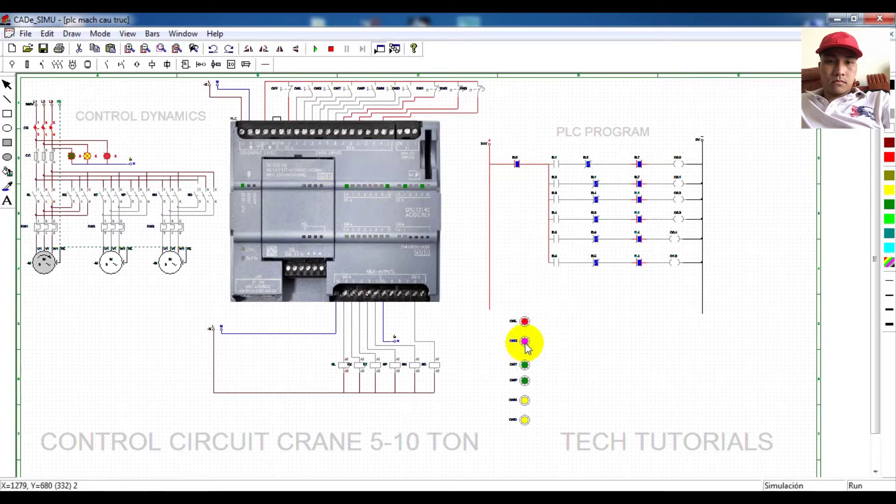
left_click(525, 342)
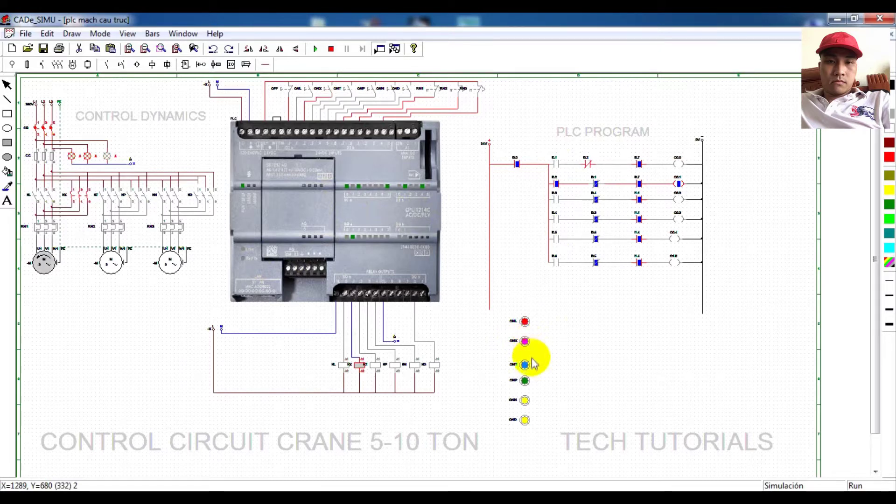
left_click(524, 365)
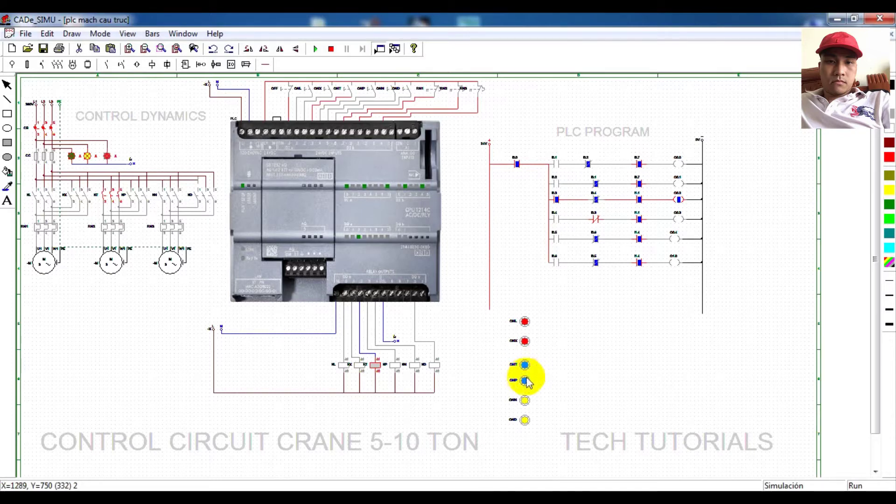
left_click(525, 380)
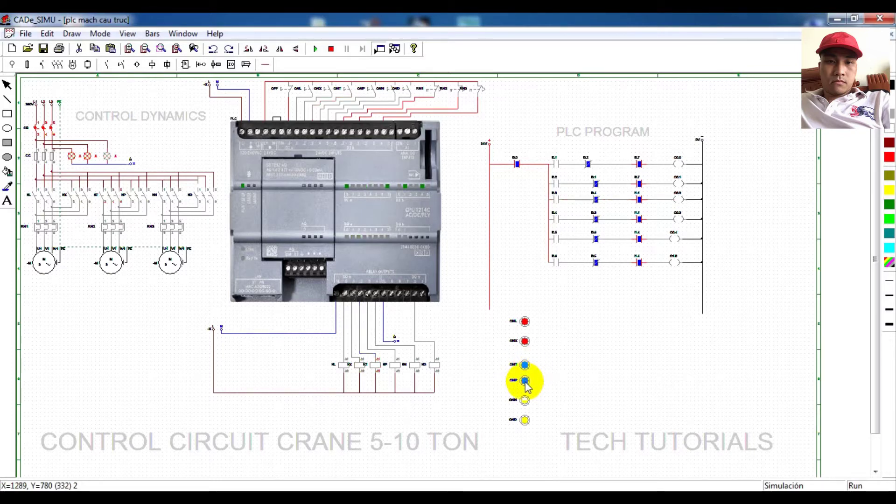
left_click(525, 381)
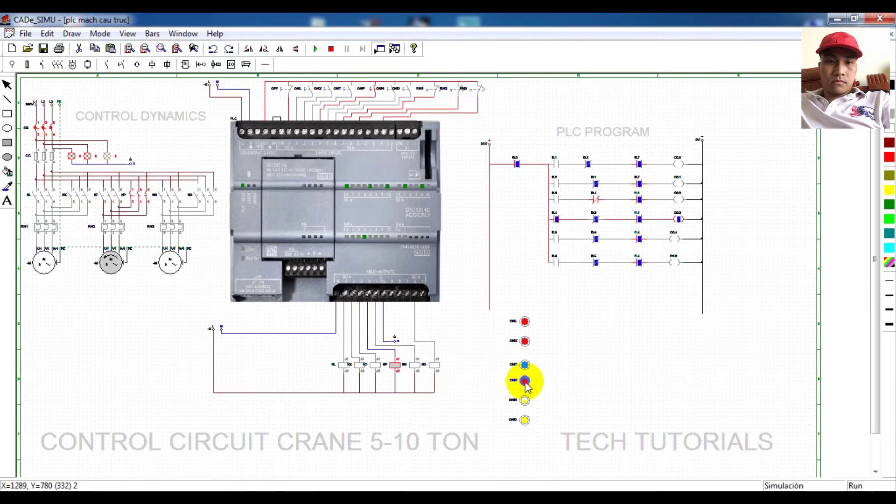
left_click(525, 381)
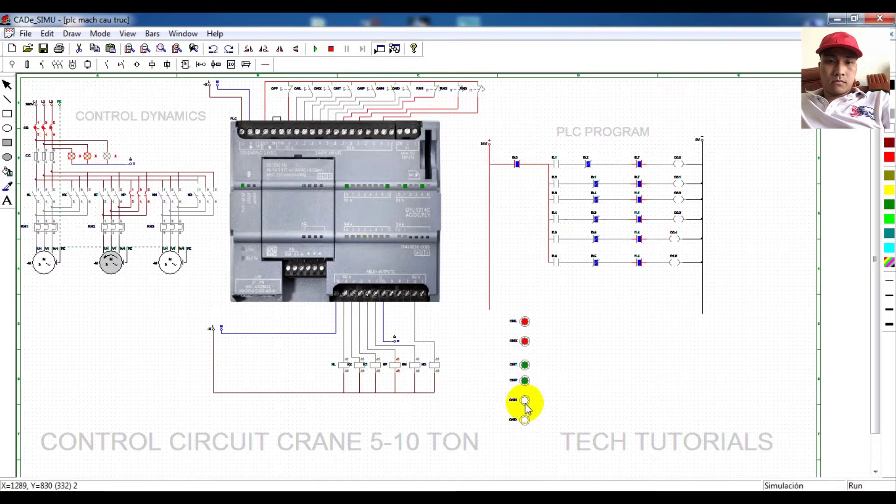
Step: Operate the ONN and OND push buttons to test the third crane motor in both directions
left_click(525, 401)
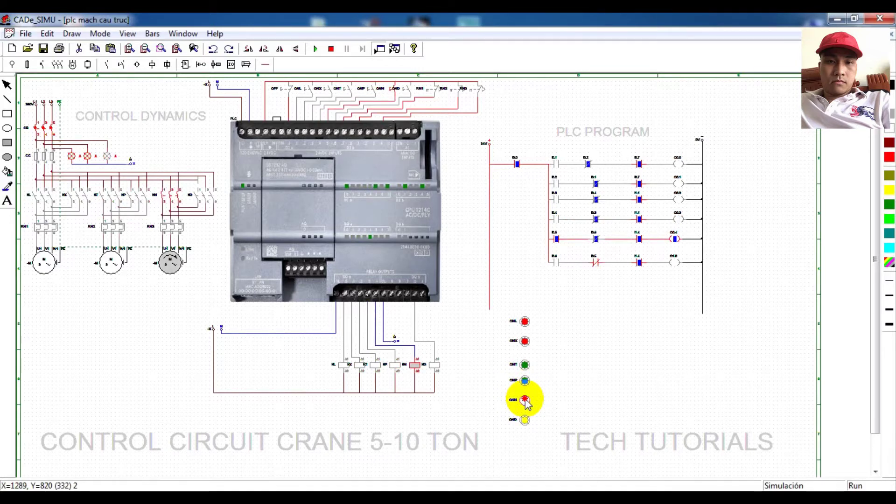
left_click(526, 420)
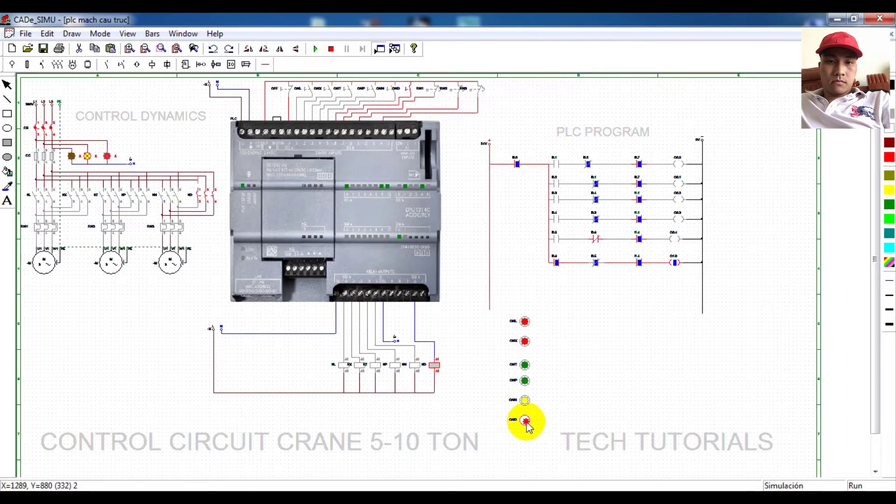
left_click(526, 421)
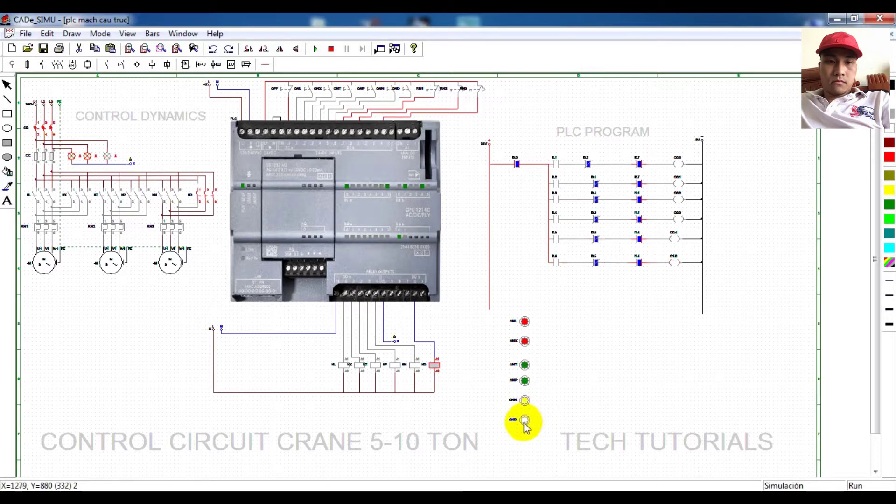
left_click(526, 421)
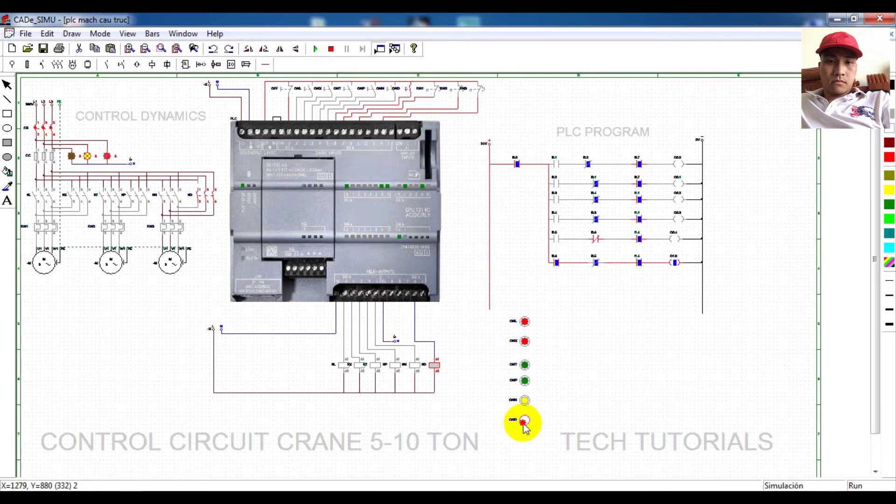
left_click(526, 423)
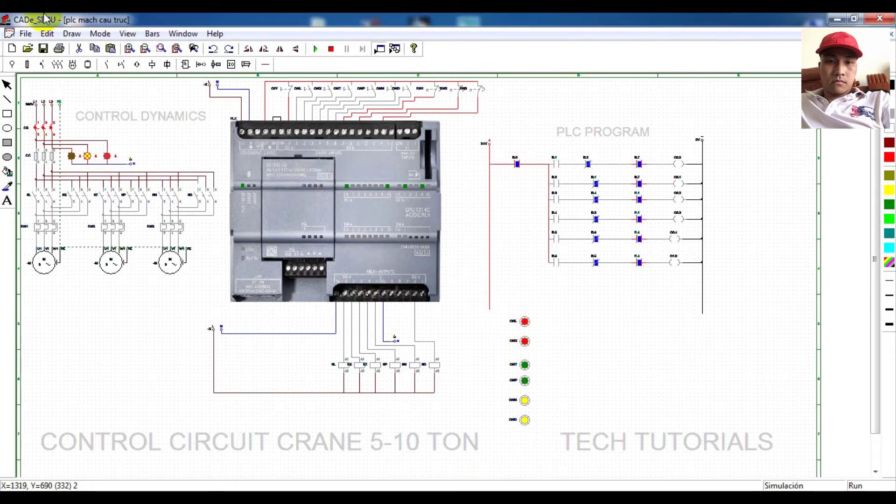
left_click(24, 33)
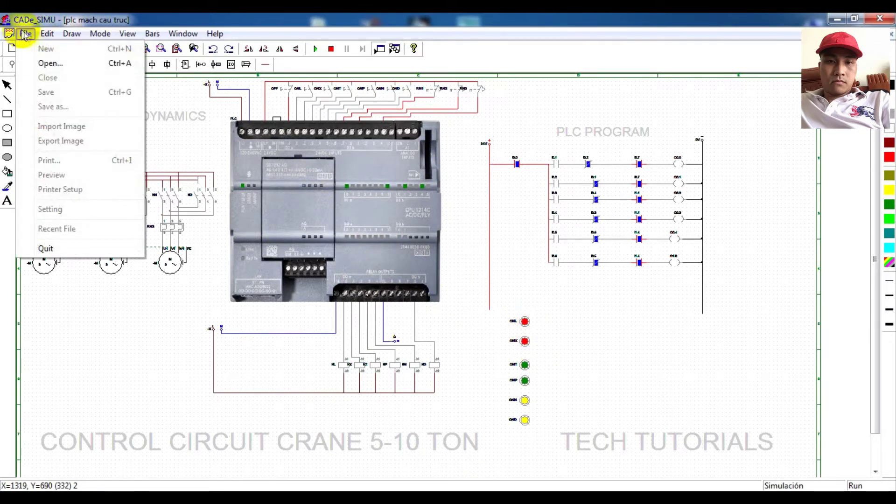
mouse_move(47, 34)
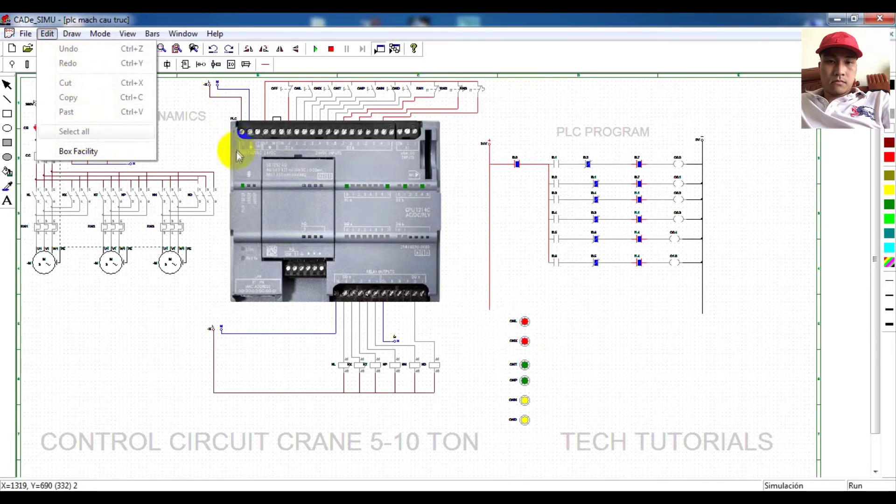
left_click(177, 141)
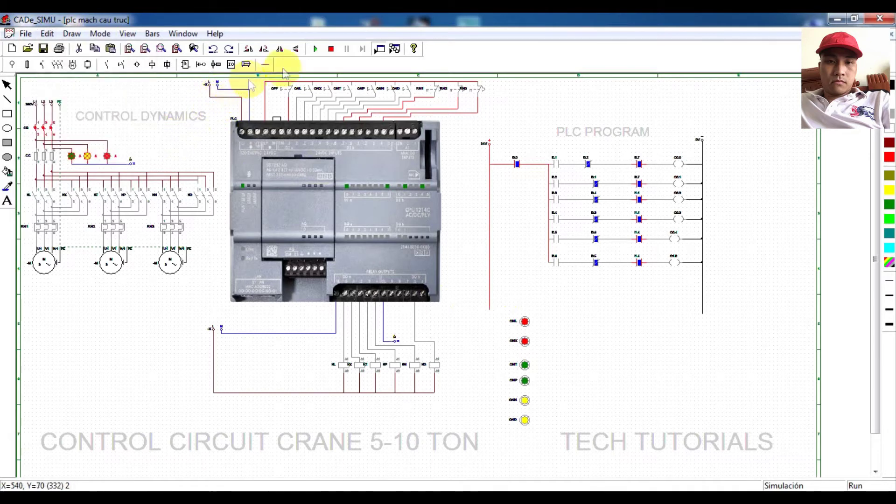
Step: Stop the simulation and try to save the drawing under its existing name, plc mach cau truc
left_click(331, 48)
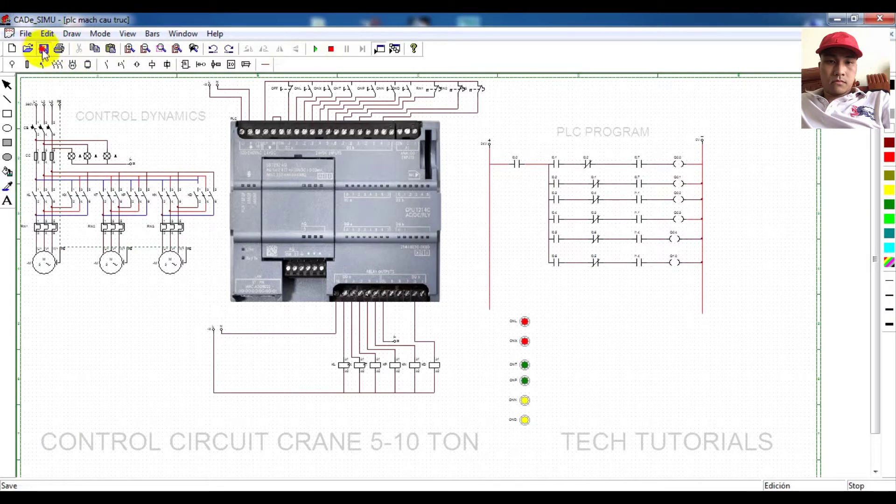
left_click(25, 33)
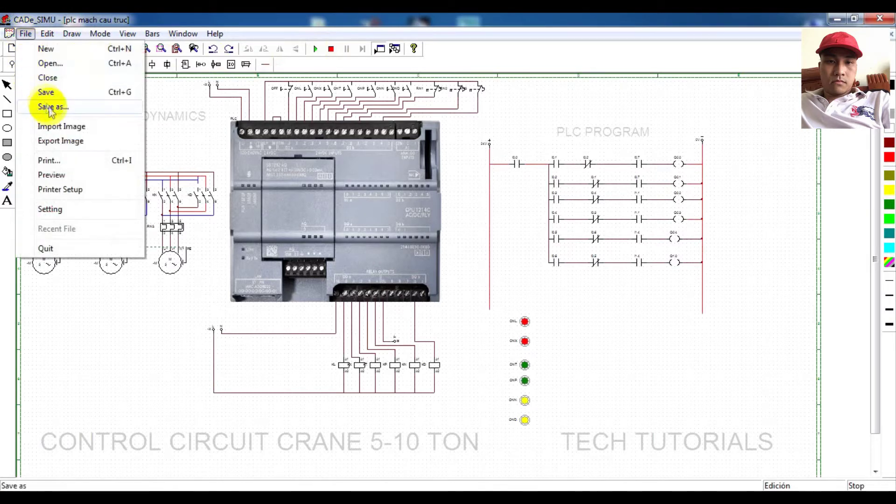
left_click(50, 108)
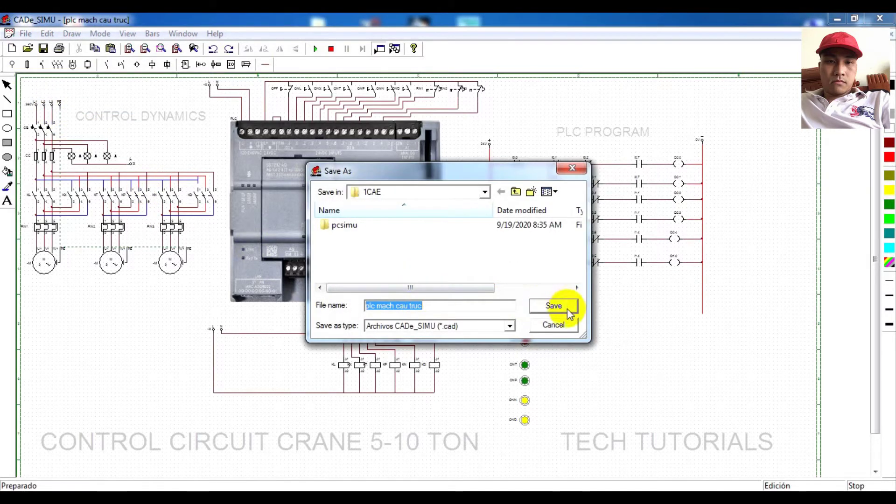
left_click(566, 310)
left_click(491, 262)
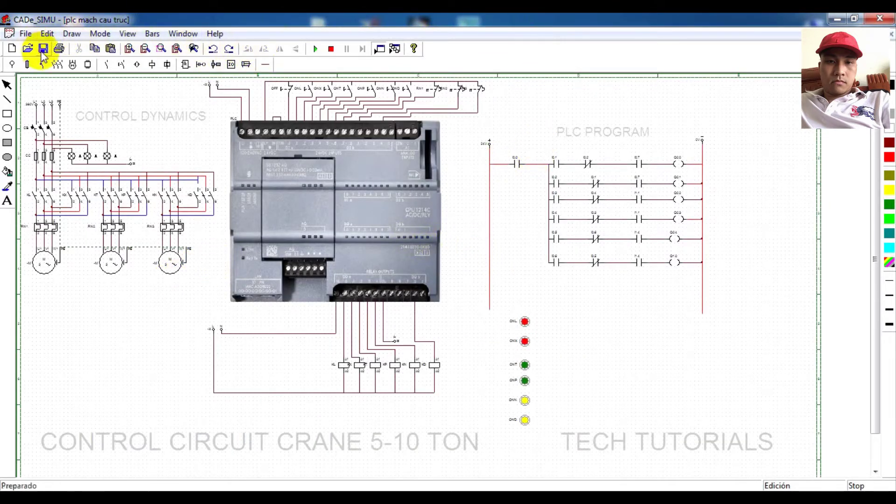
Step: Save a copy of the drawing as "Sample program" in the 1CAE folder
left_click(25, 34)
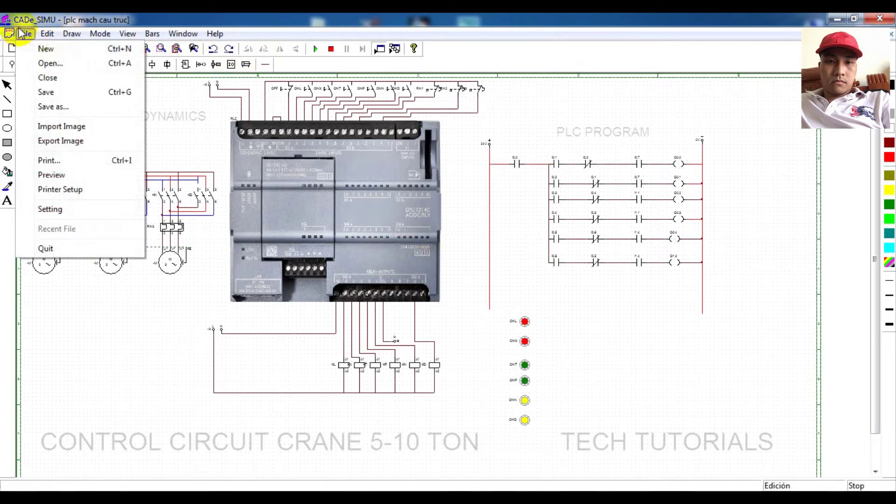
left_click(56, 107)
left_click_drag(455, 170, 324, 149)
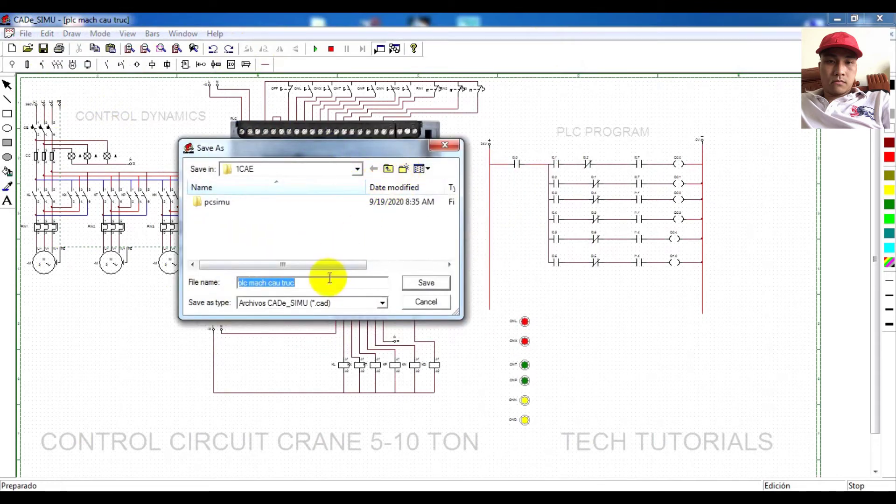
key("BackSpace")
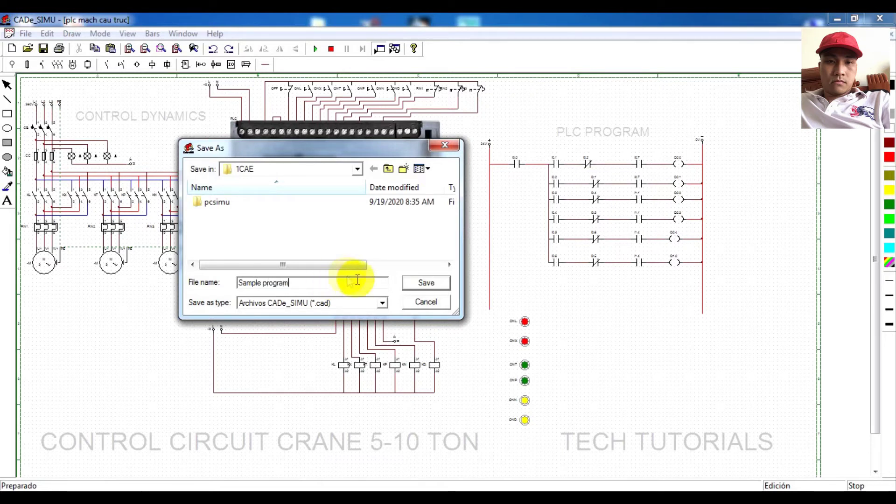
left_click_drag(320, 284, 190, 302)
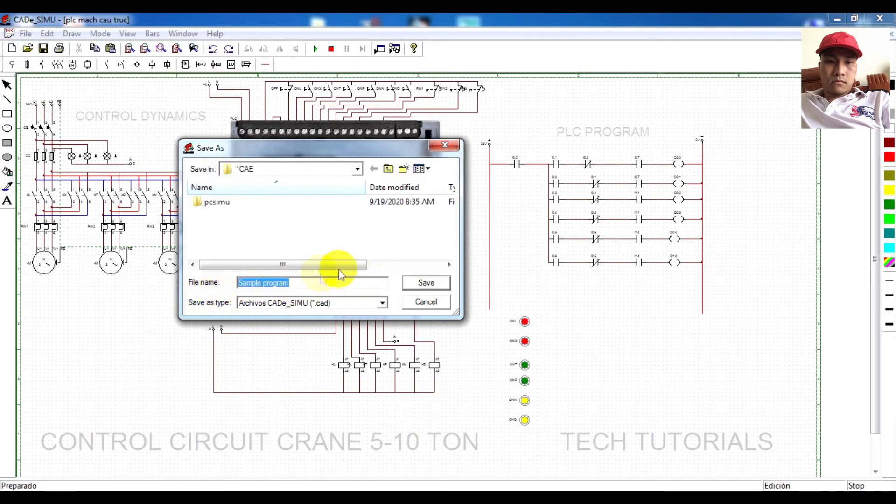
left_click(424, 283)
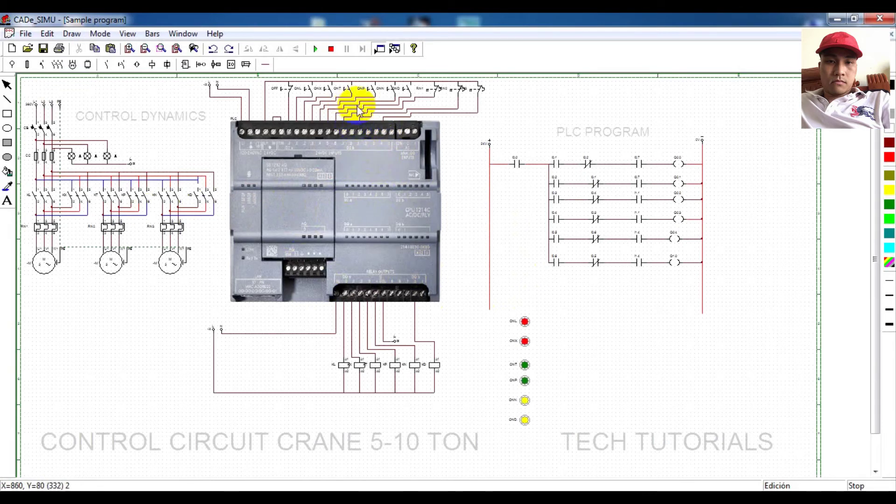
Step: Start the simulation of the saved Sample program drawing and close the main breaker CB
left_click(315, 50)
left_click(315, 49)
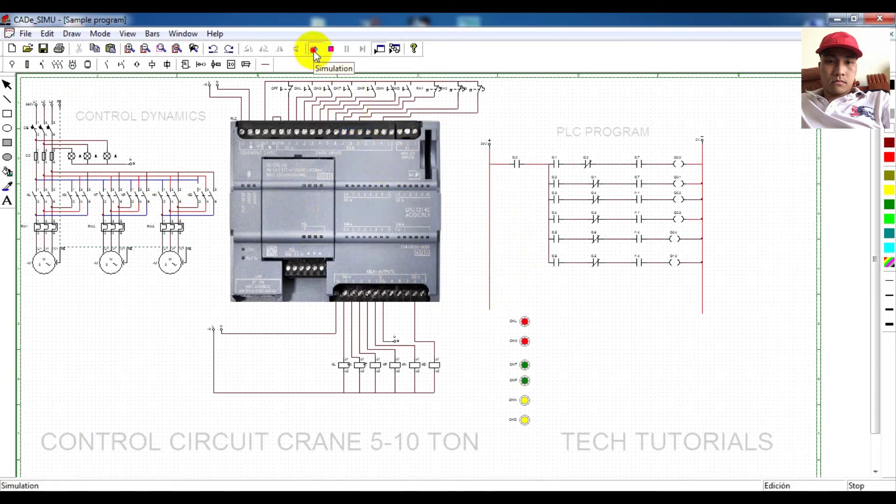
left_click(29, 131)
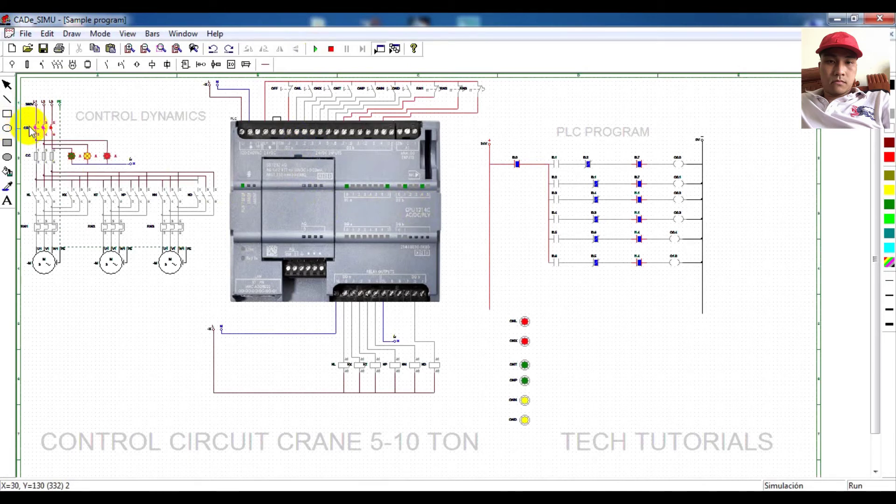
Step: Operate the ONL, ONX and ONT push buttons in turn to test the first and second crane motors
left_click(524, 321)
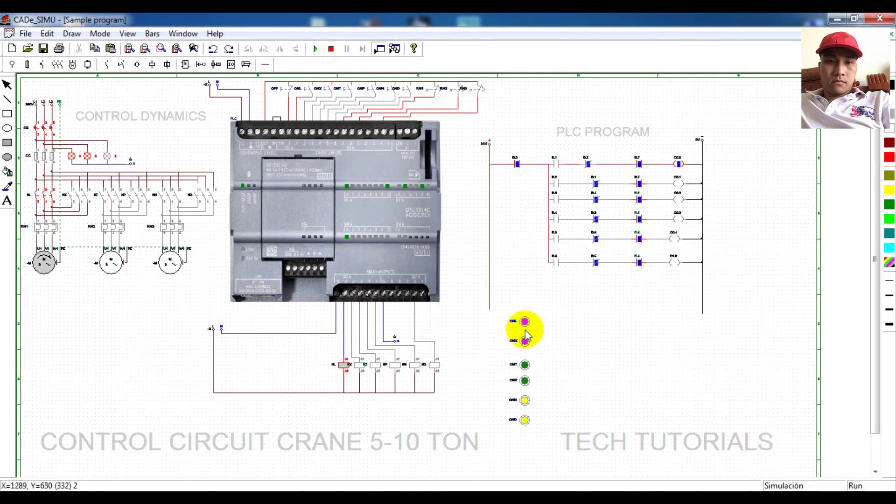
left_click(525, 342)
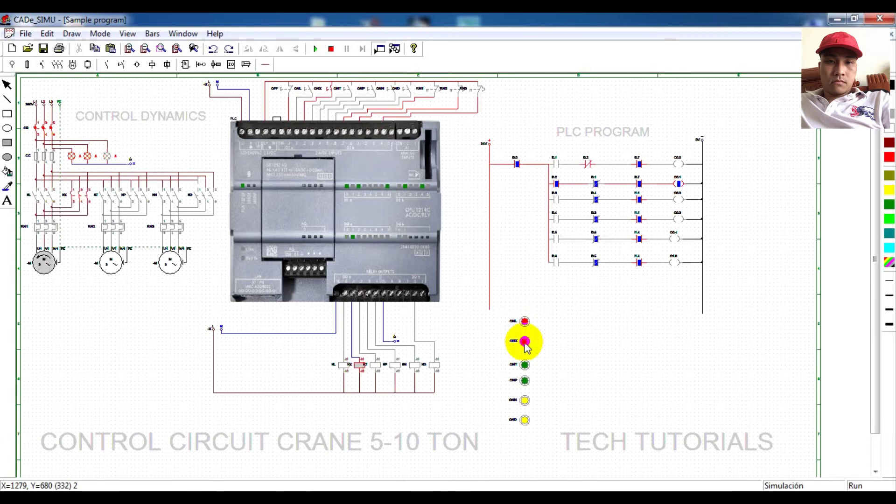
left_click(524, 364)
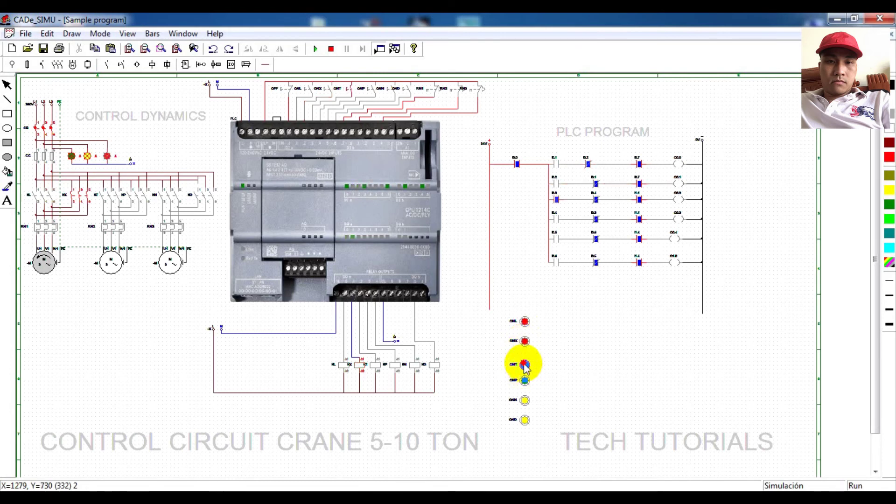